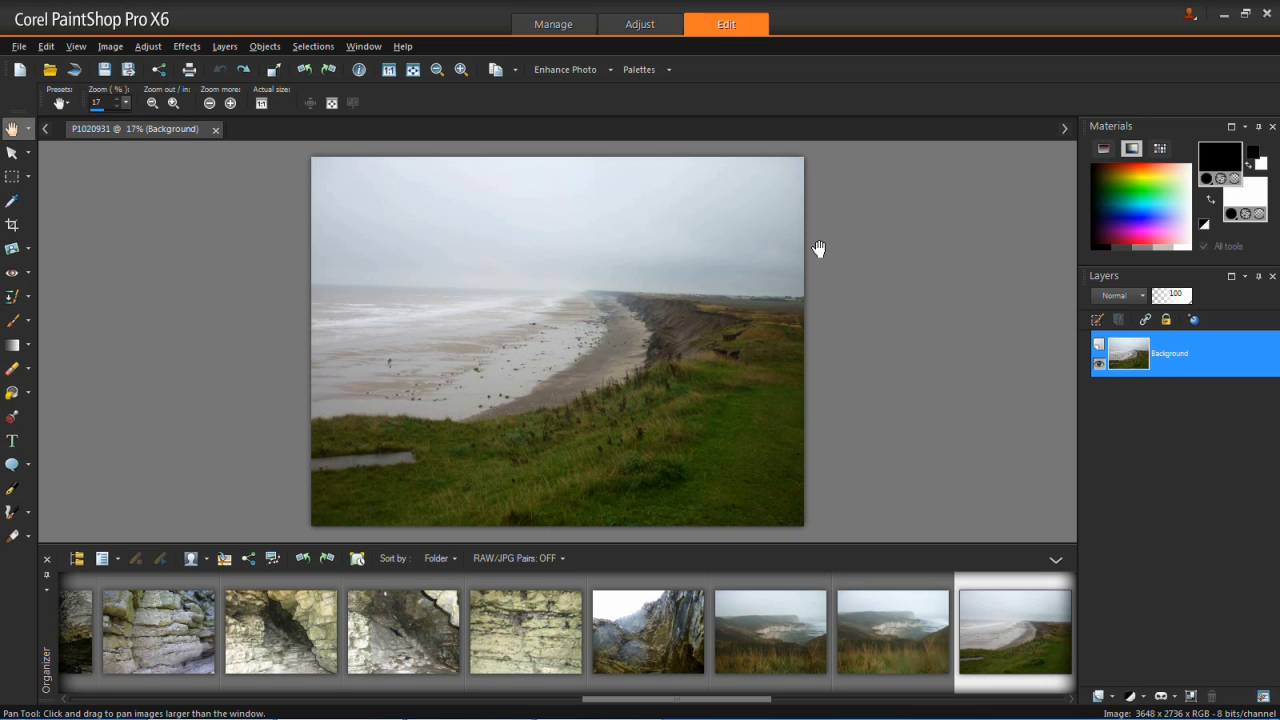
Step: Apply One Step Photo Fix from the Adjust menu to brighten the cliff photo
click(155, 47)
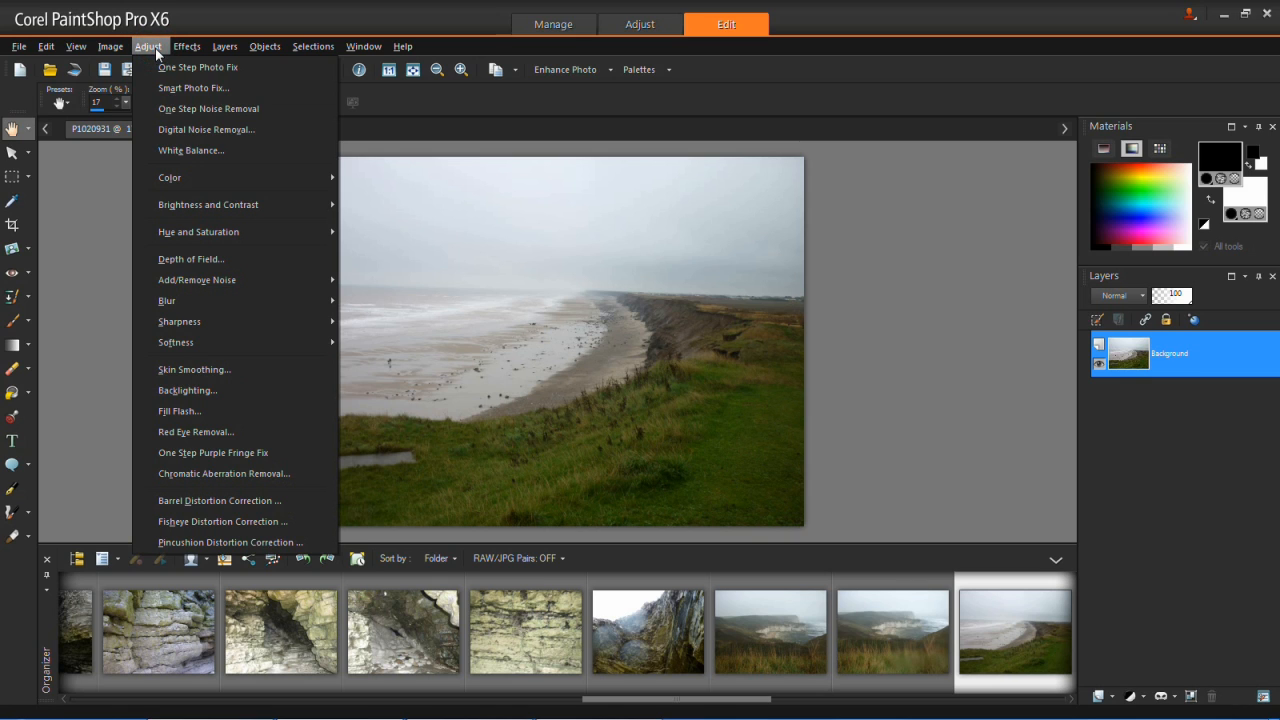
click(205, 67)
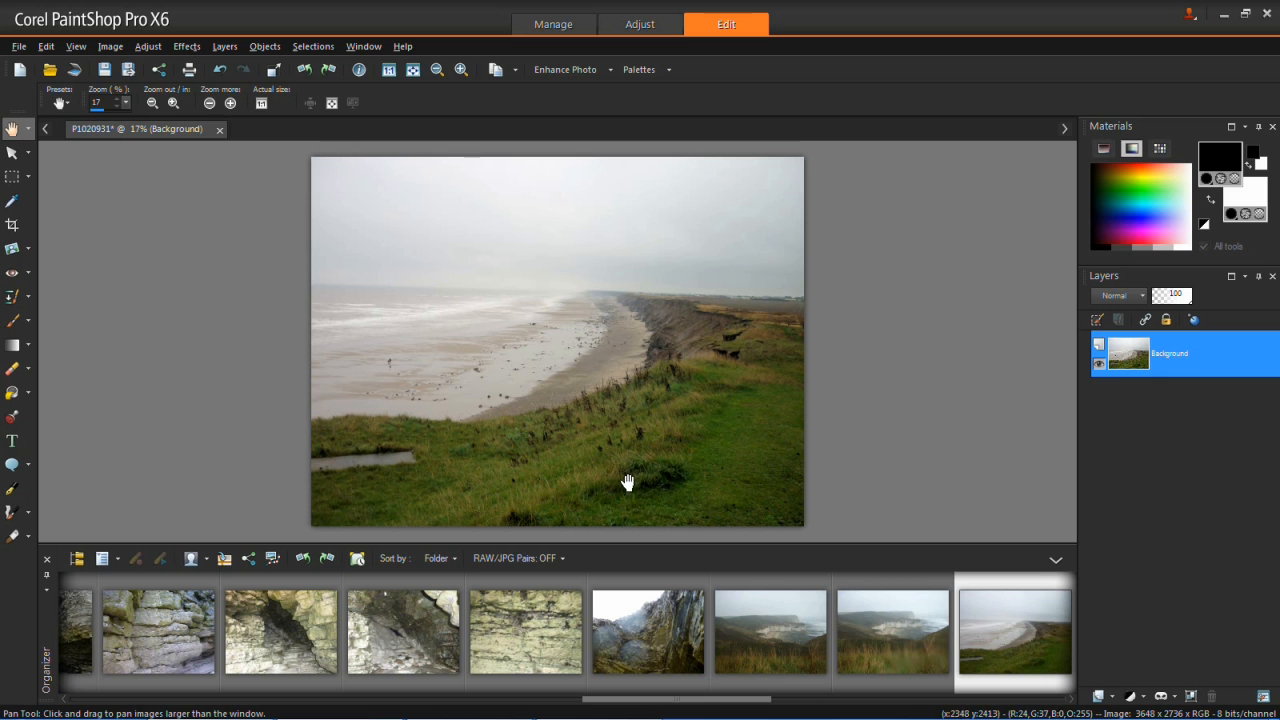
Step: Toggle undo/redo repeatedly to compare the original and enhanced photo, ending with the fix applied
key(ctrl+z)
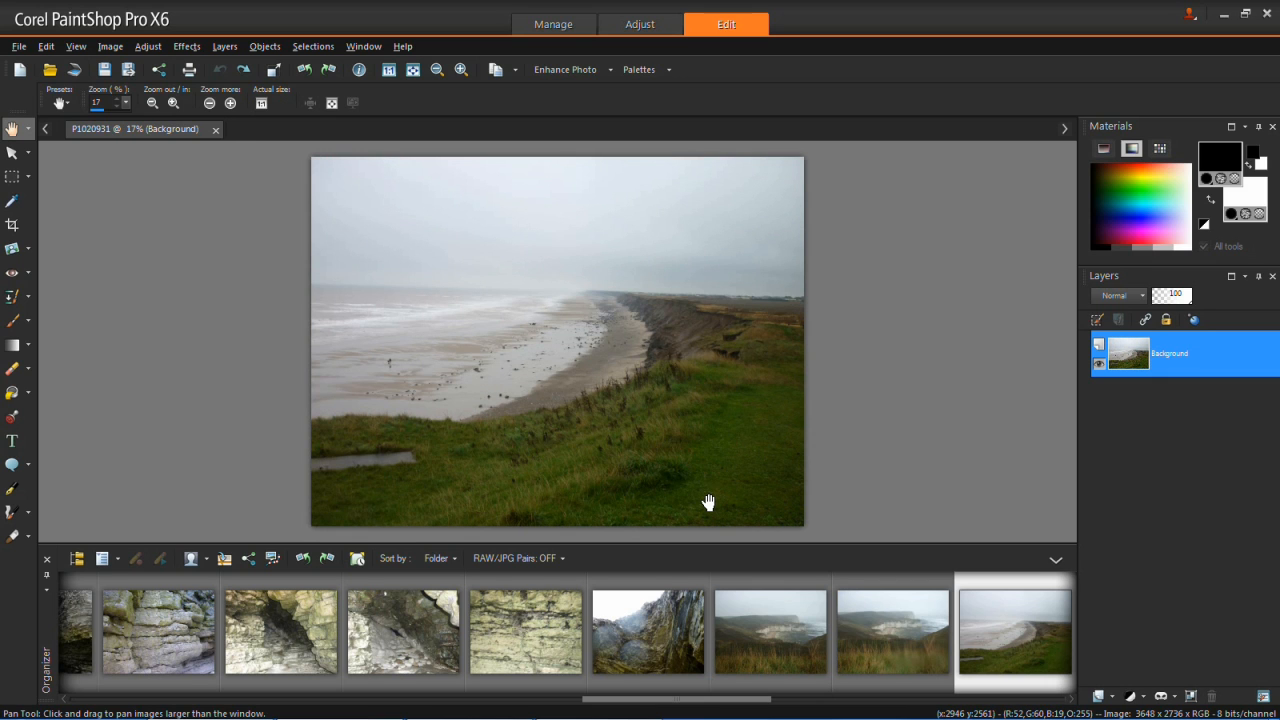
key(ctrl+alt+z)
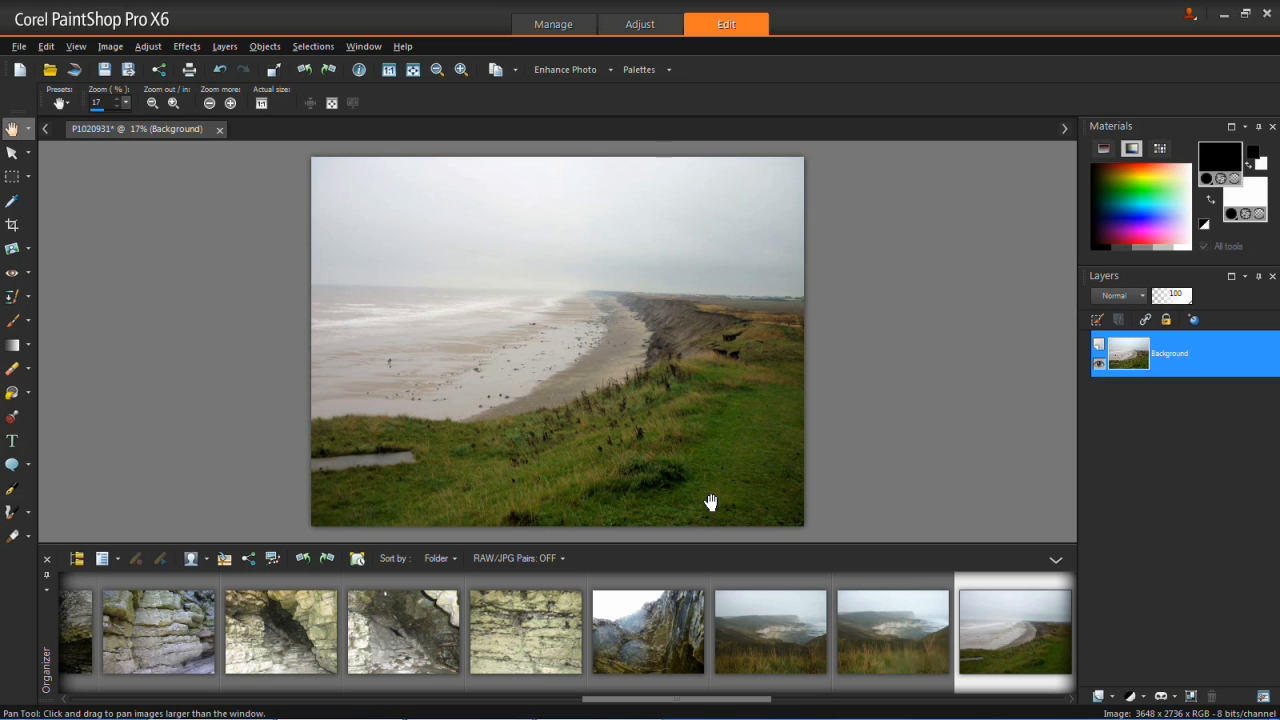
key(ctrl+z)
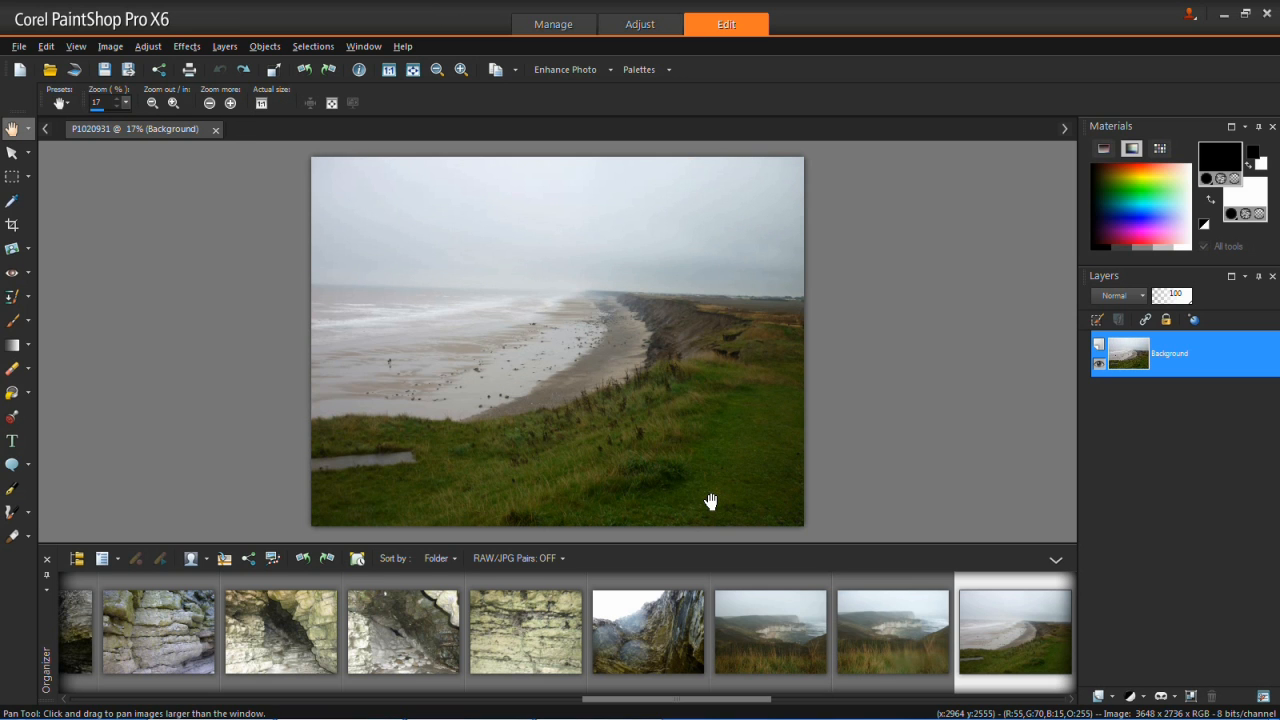
key(ctrl+alt+z)
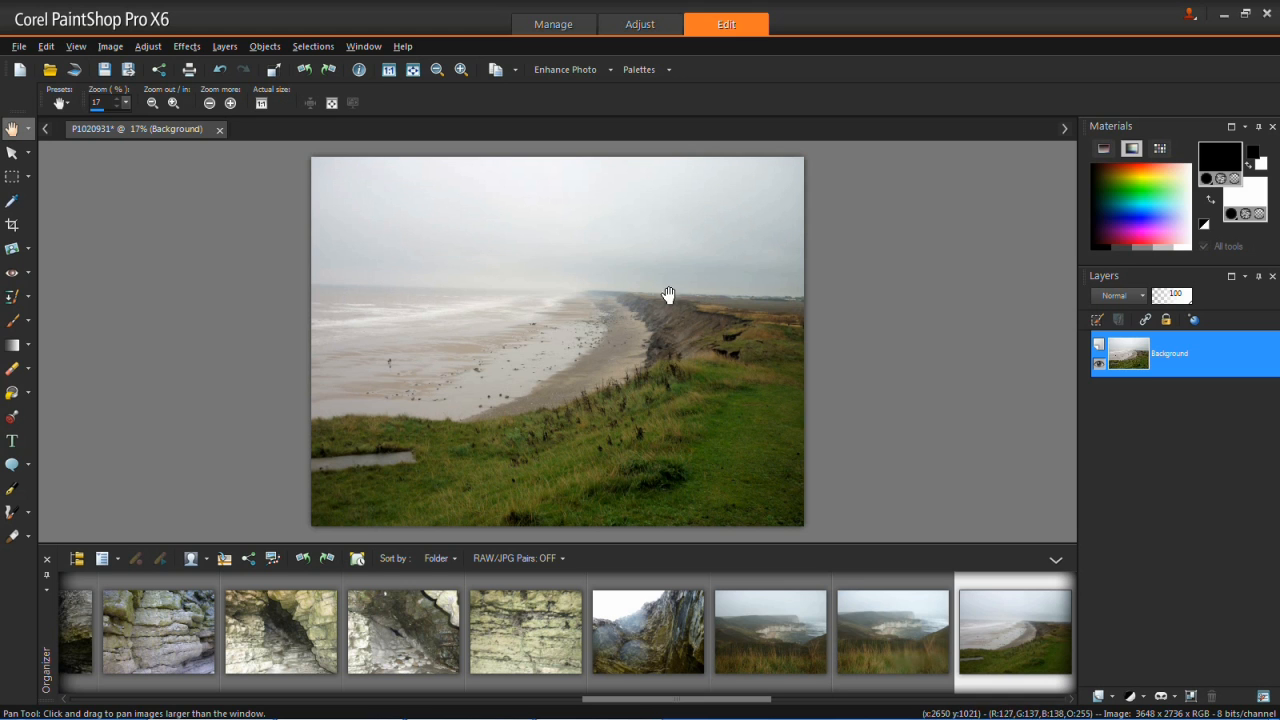
key(ctrl+z)
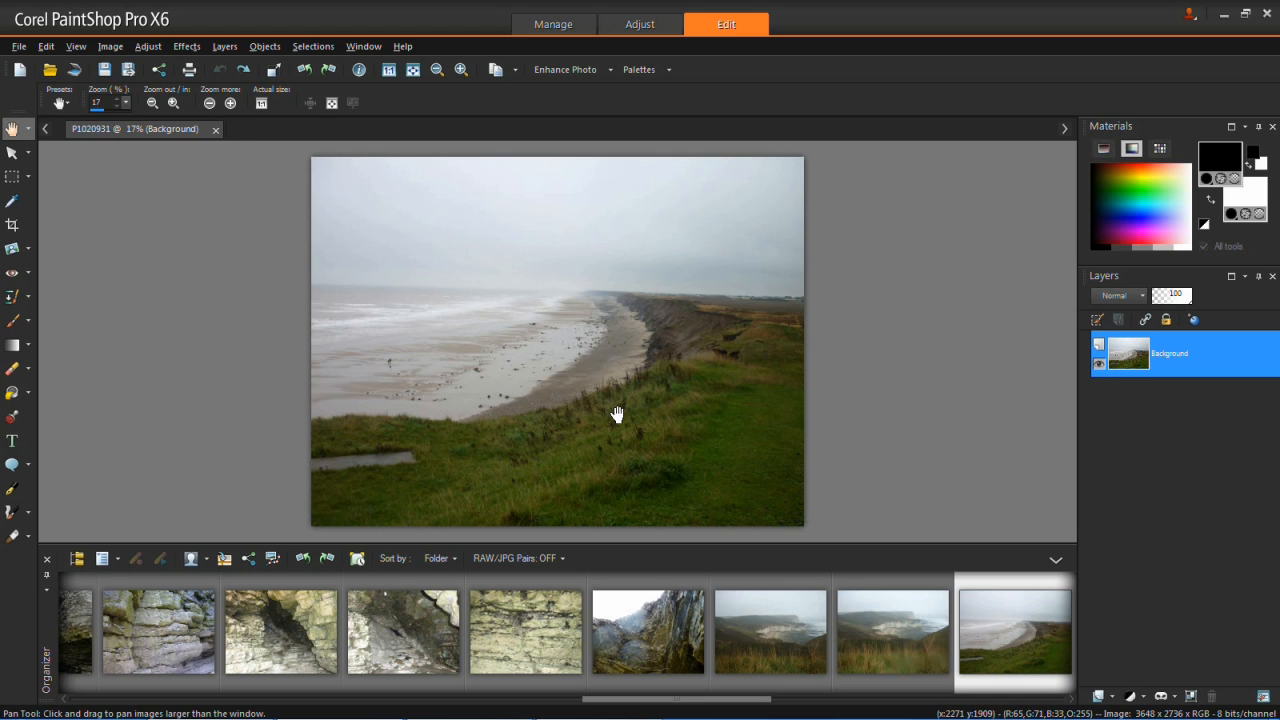
key(ctrl+alt+z)
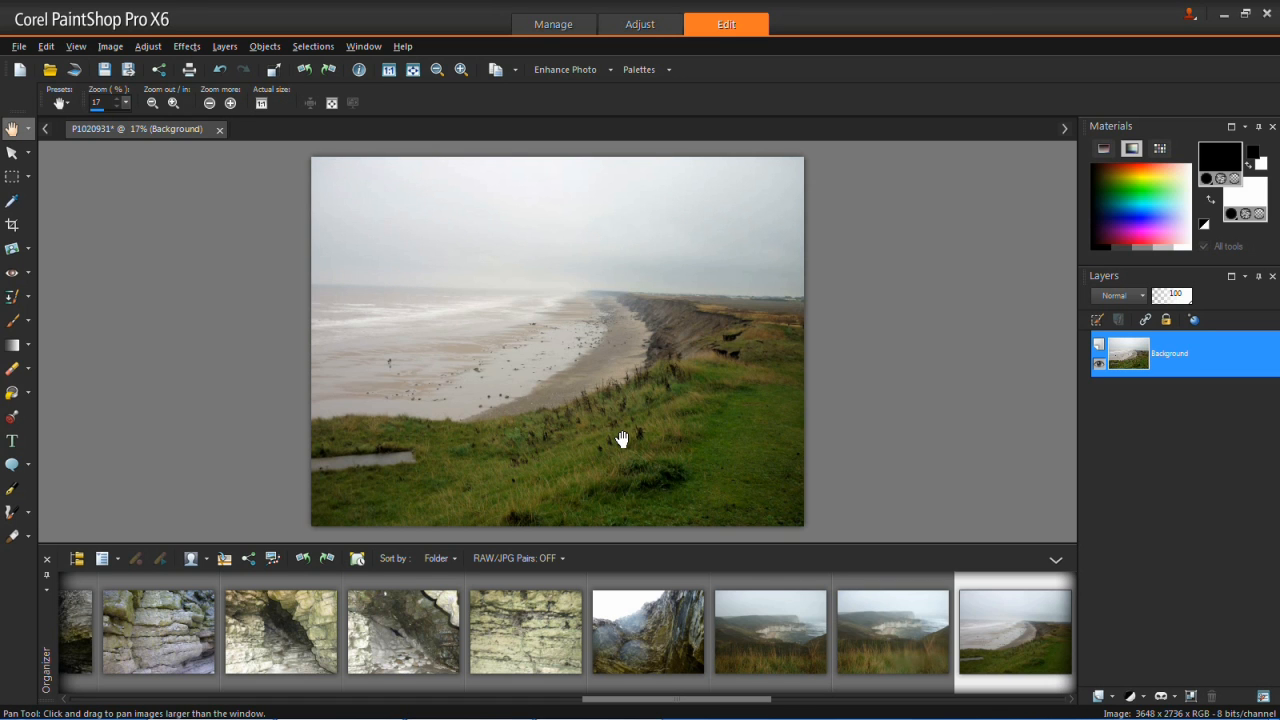
key(ctrl+z)
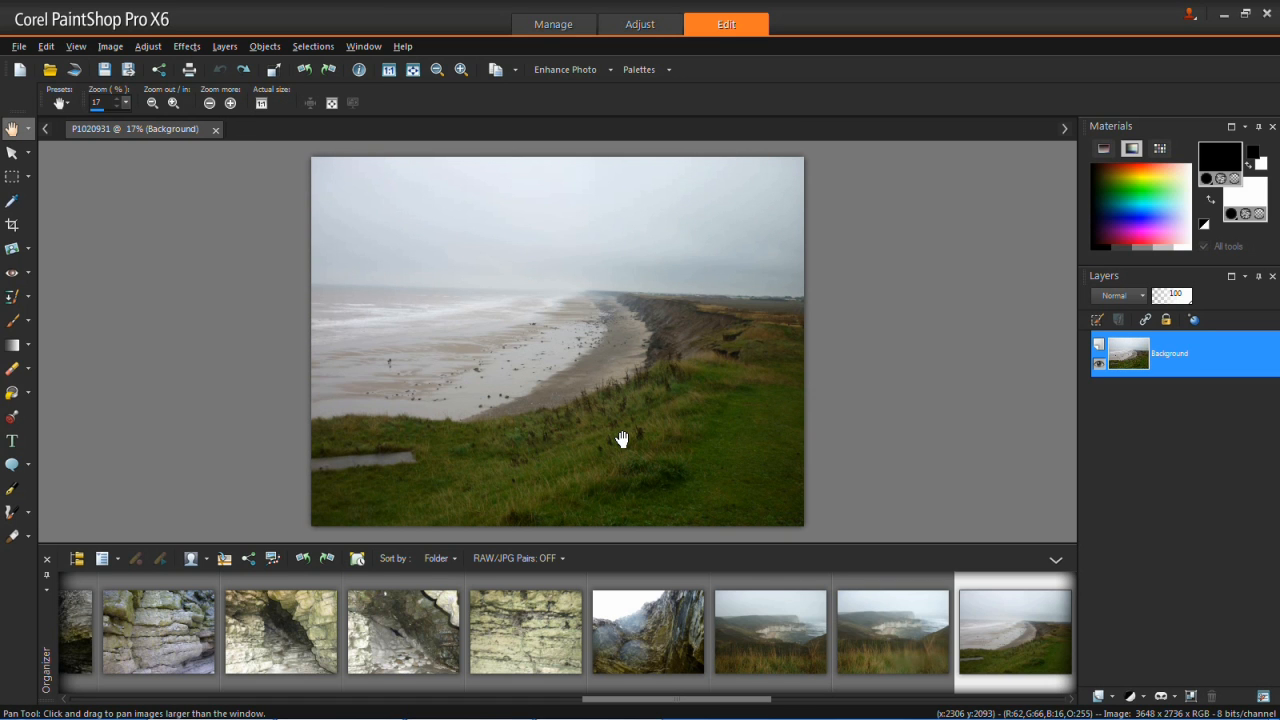
key(ctrl+alt+z)
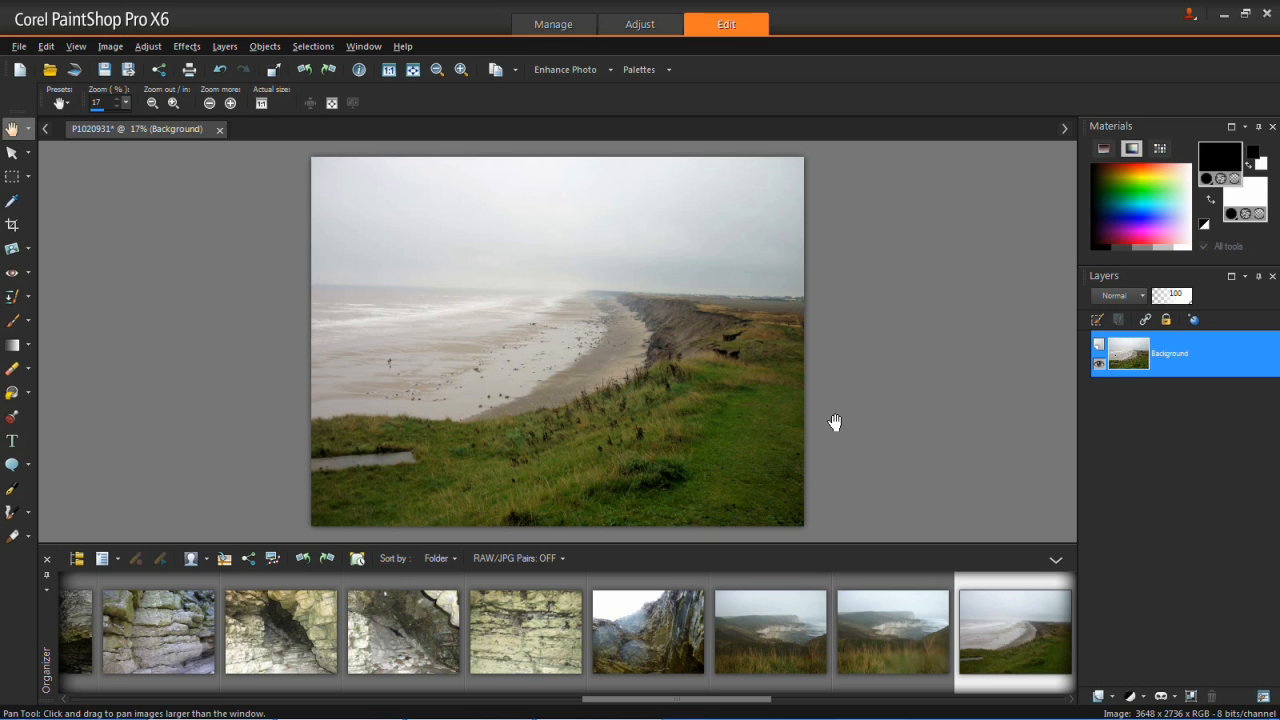
Step: Save the enhanced cliff photo with Ctrl+S
key(ctrl+s)
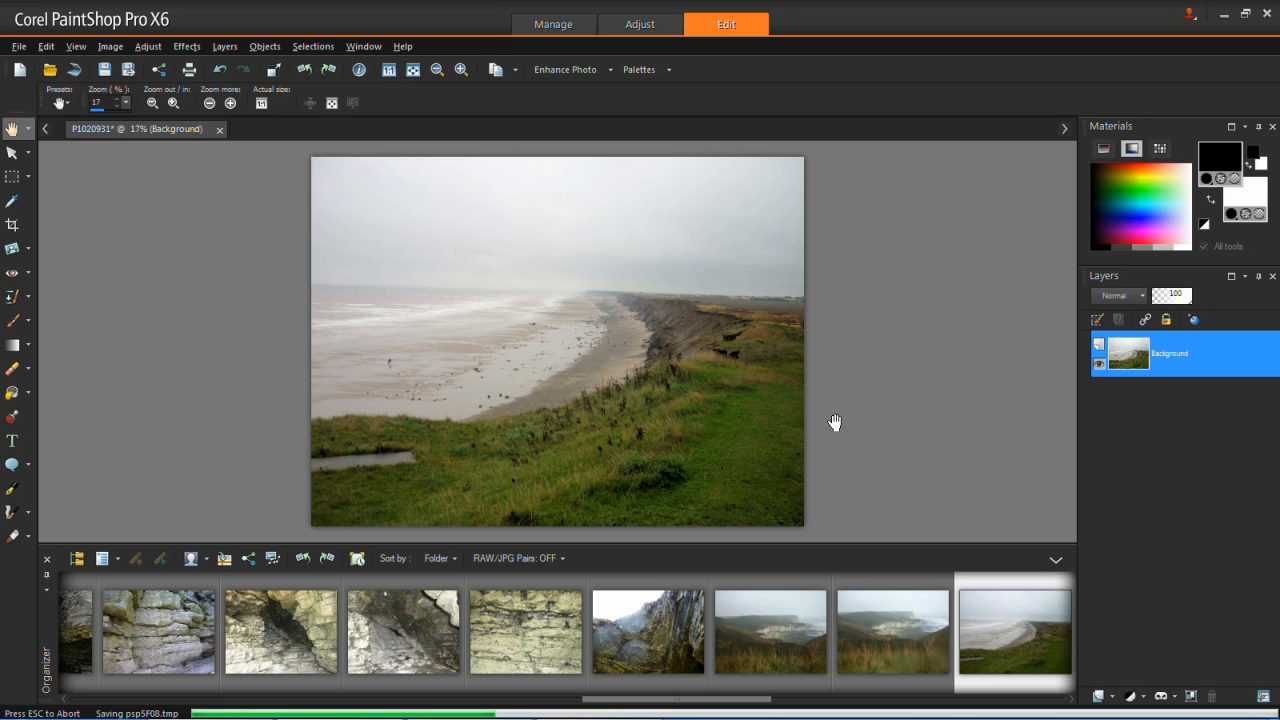